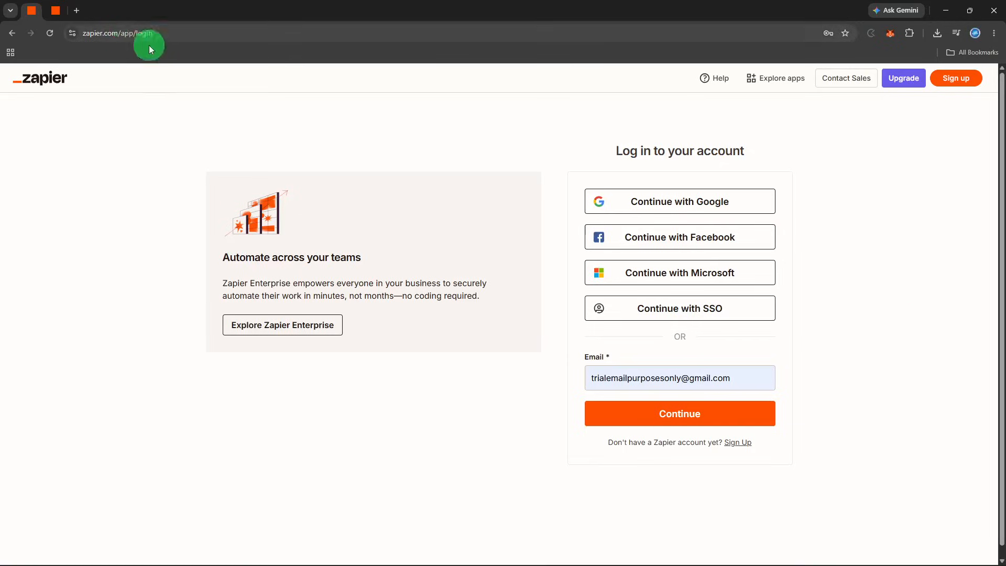
# Create a new Zap workflow from the Zapier home page.
pyautogui.click(613, 261)
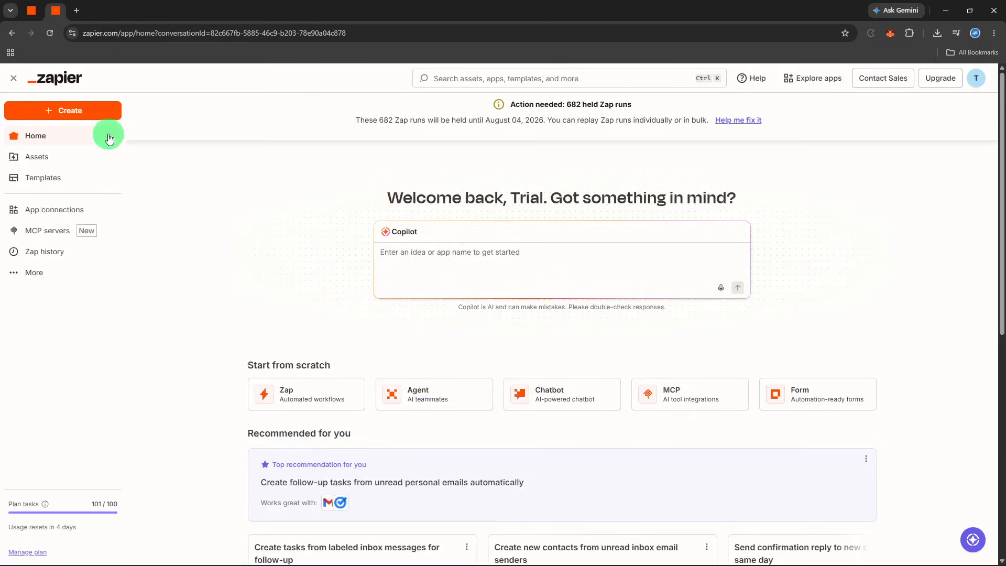
pyautogui.click(94, 112)
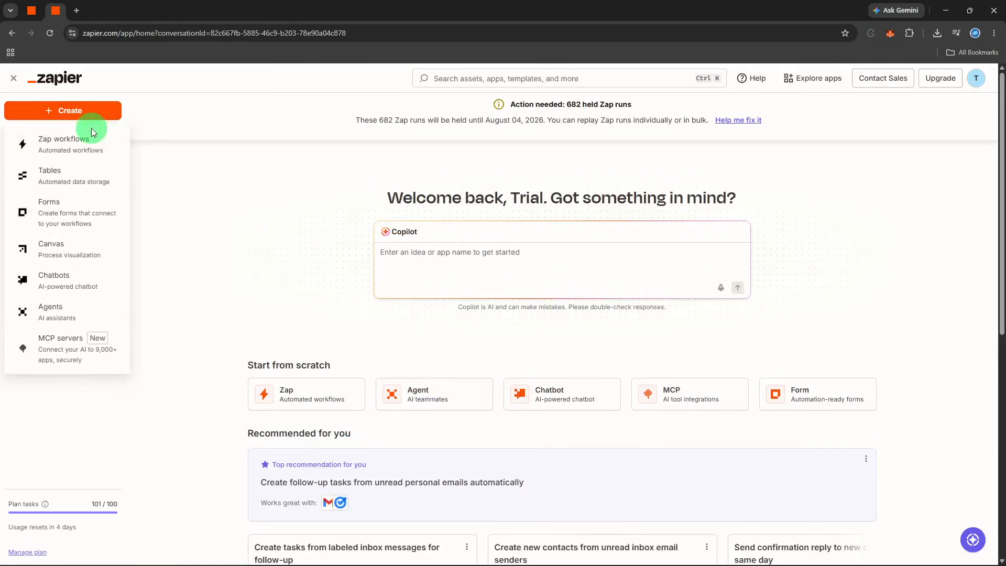
pyautogui.click(93, 135)
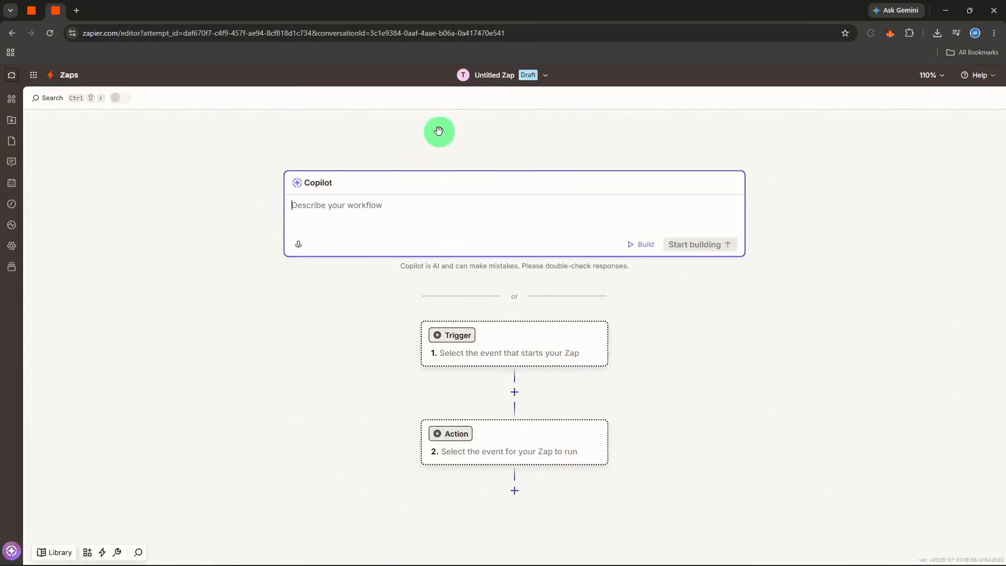
# Rename the untitled Zap as airtable.
pyautogui.click(502, 74)
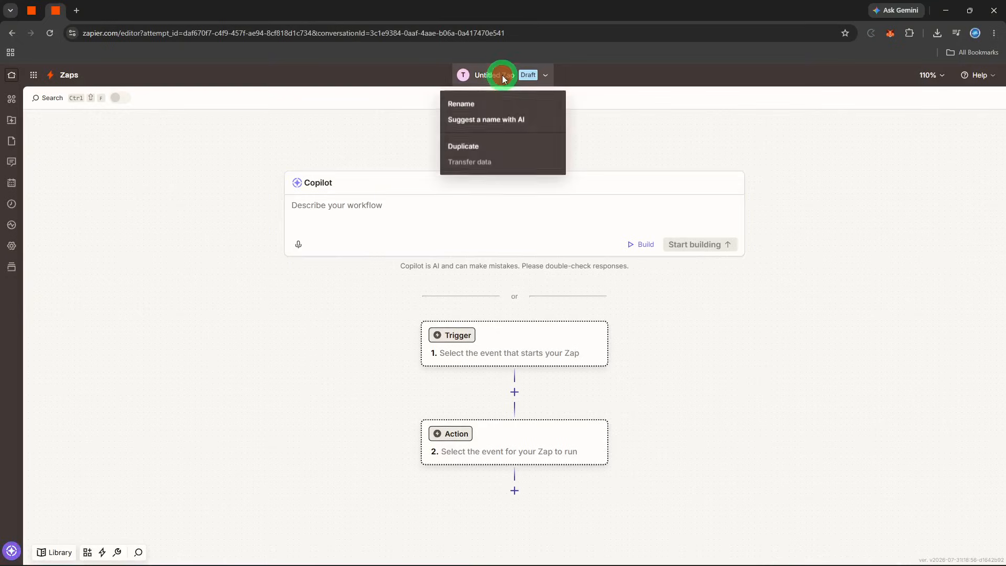
pyautogui.click(496, 104)
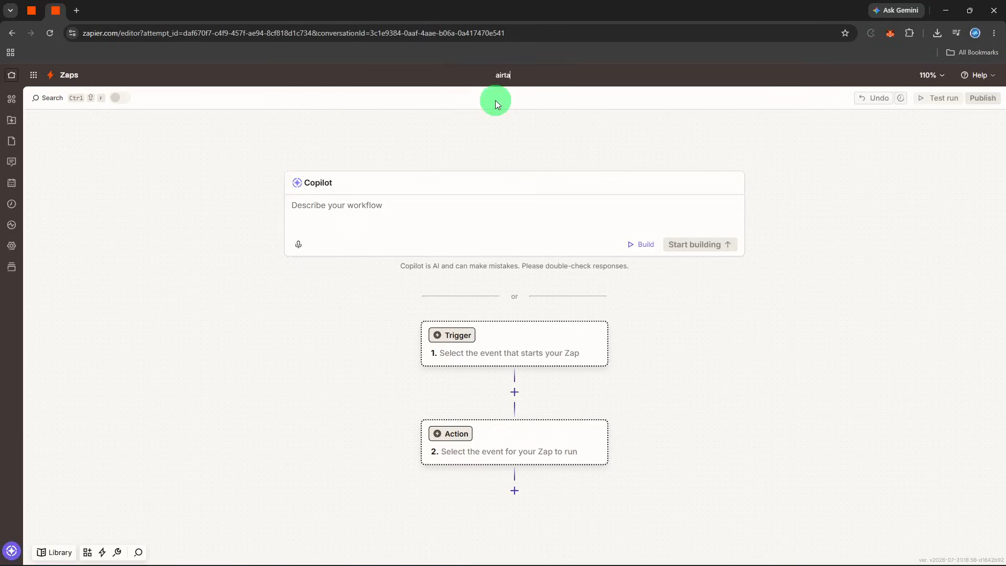
pyautogui.write('airtable')
pyautogui.press('Return')
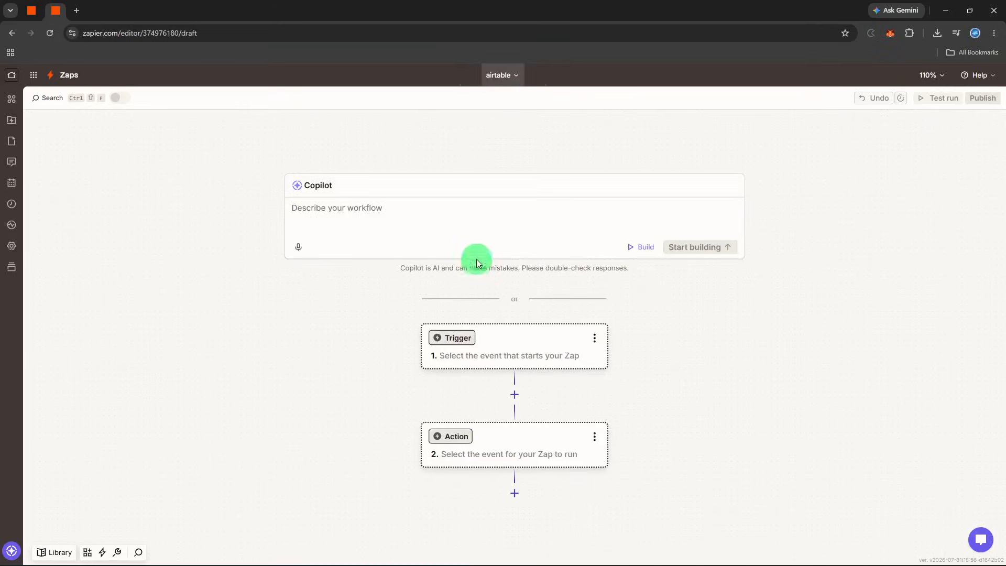
# Set Airtable as the Zap's trigger app with New Record as the trigger event.
pyautogui.click(447, 344)
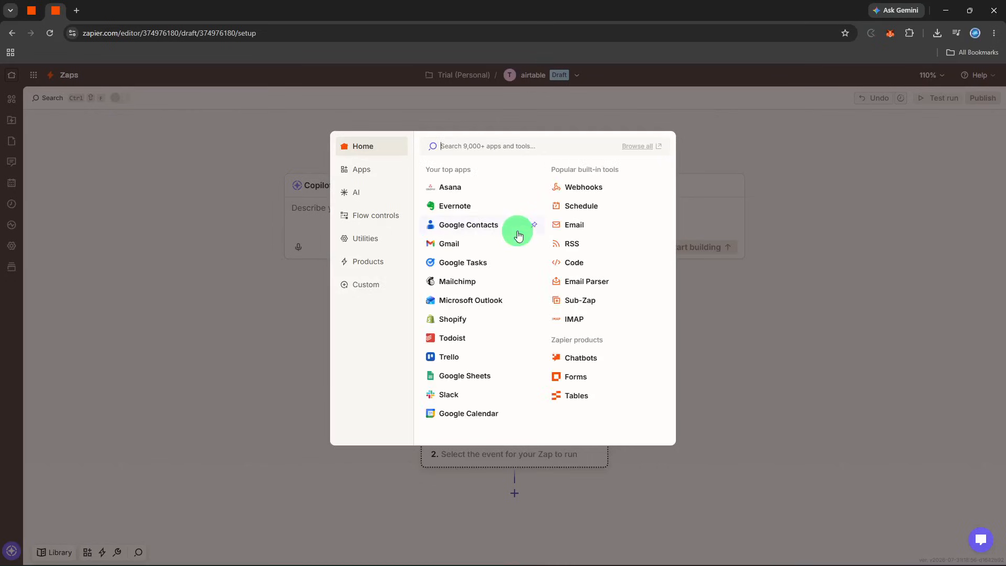
pyautogui.write('AI')
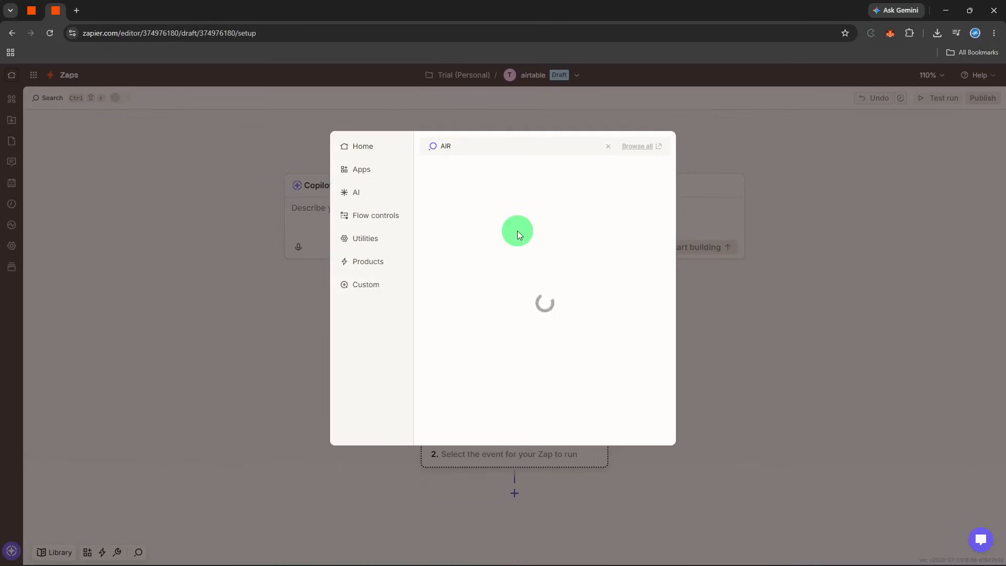
pyautogui.write('Rtable')
pyautogui.click(528, 175)
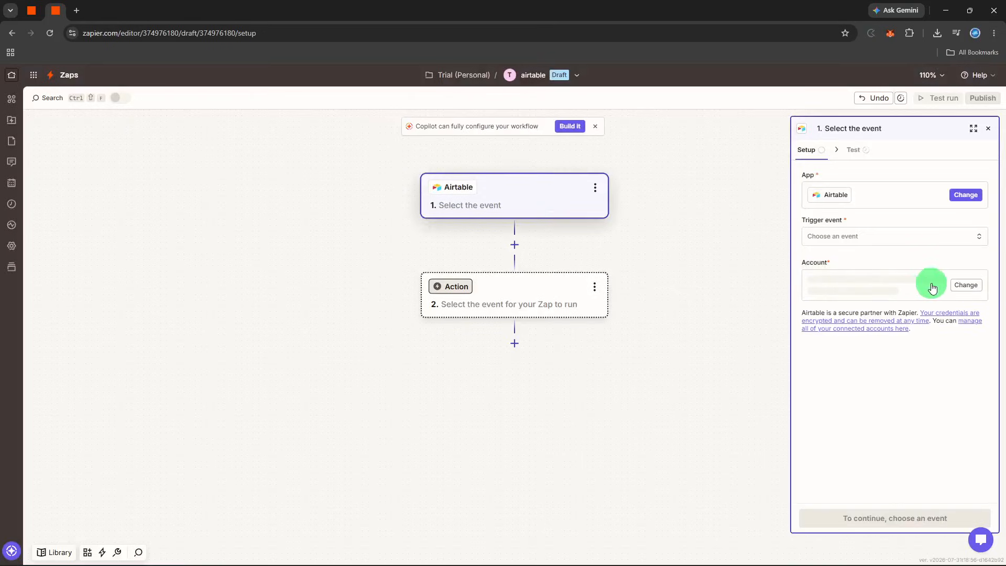
pyautogui.click(957, 240)
pyautogui.click(743, 308)
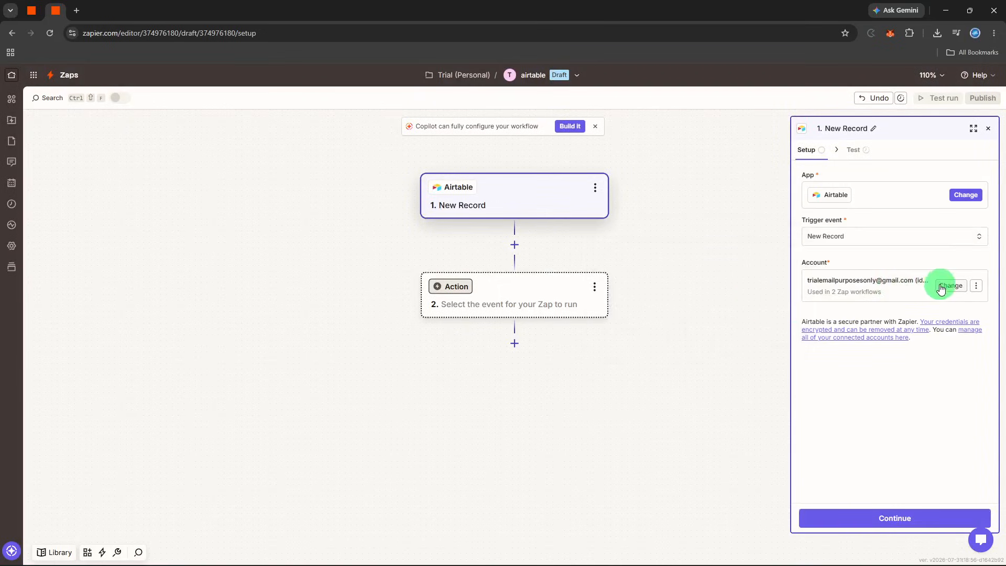
# Reconnect the existing Airtable account of the trigger and grant Zapier access to everything in it.
pyautogui.click(968, 290)
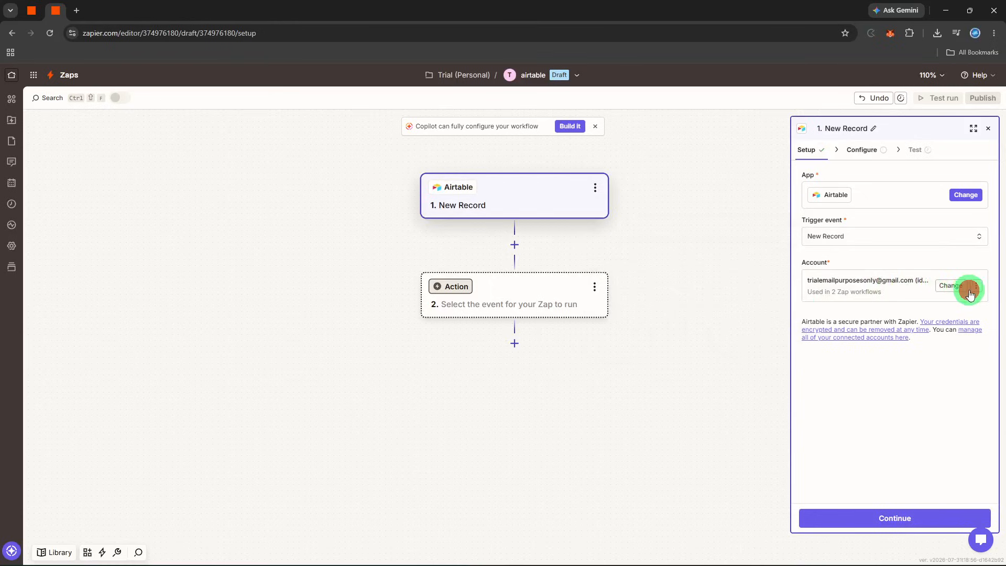
pyautogui.click(972, 293)
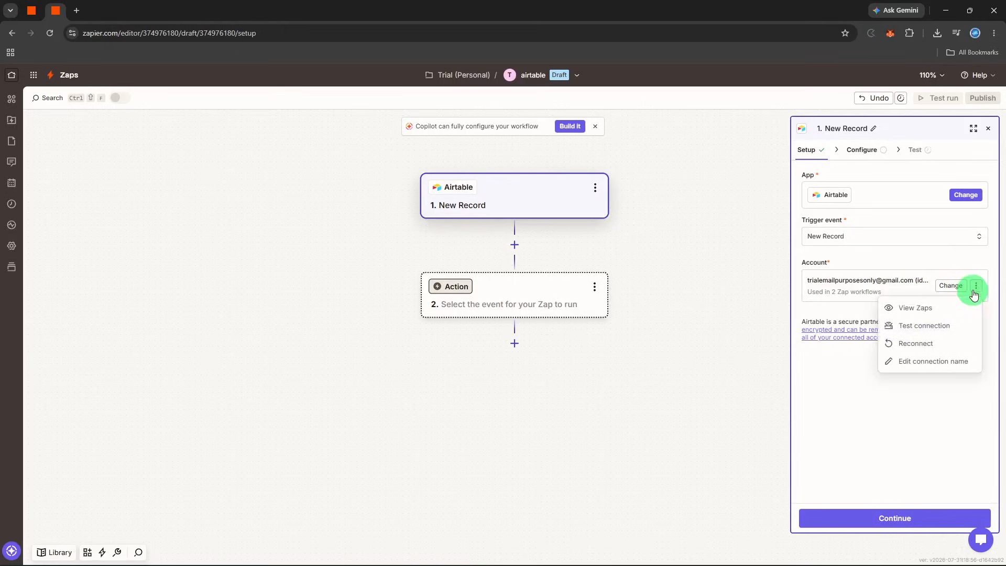
pyautogui.click(921, 341)
pyautogui.click(545, 345)
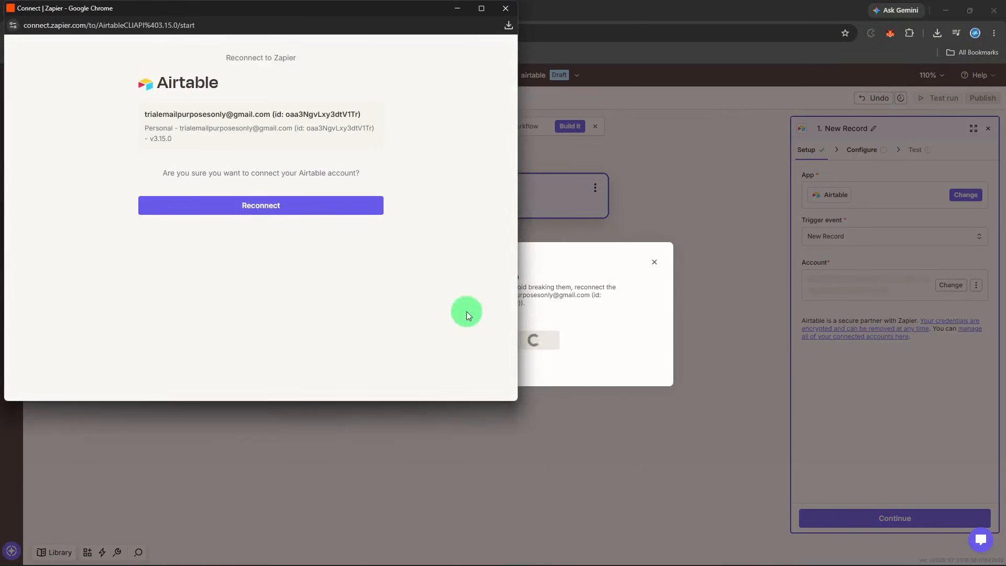
pyautogui.click(339, 210)
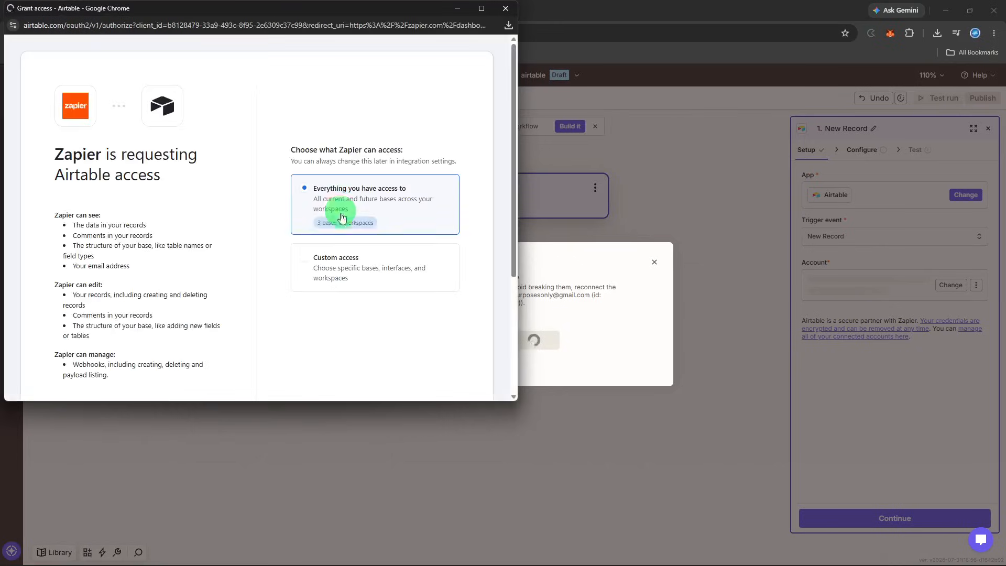
pyautogui.scroll(-5, 341, 217)
pyautogui.click(441, 339)
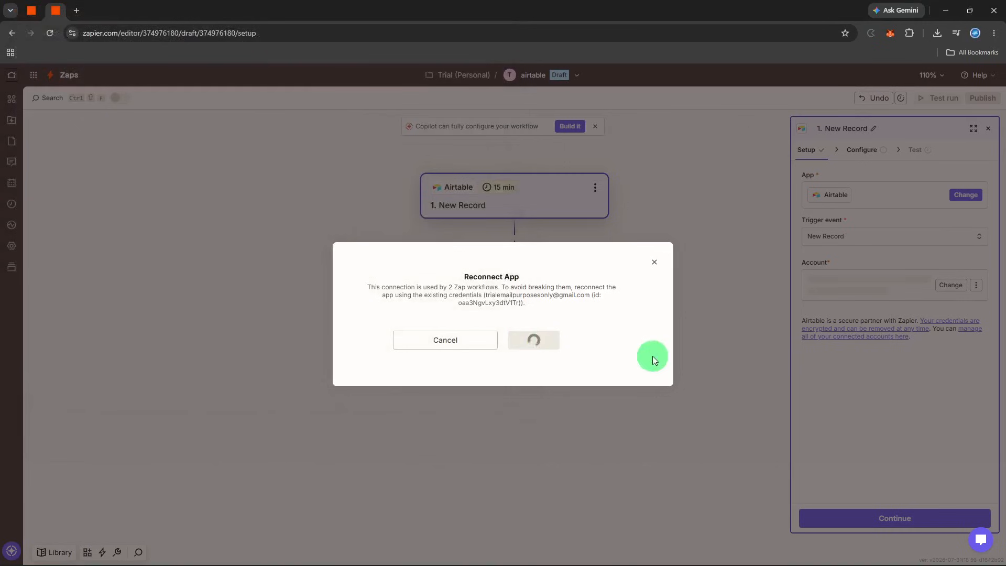
pyautogui.click(725, 351)
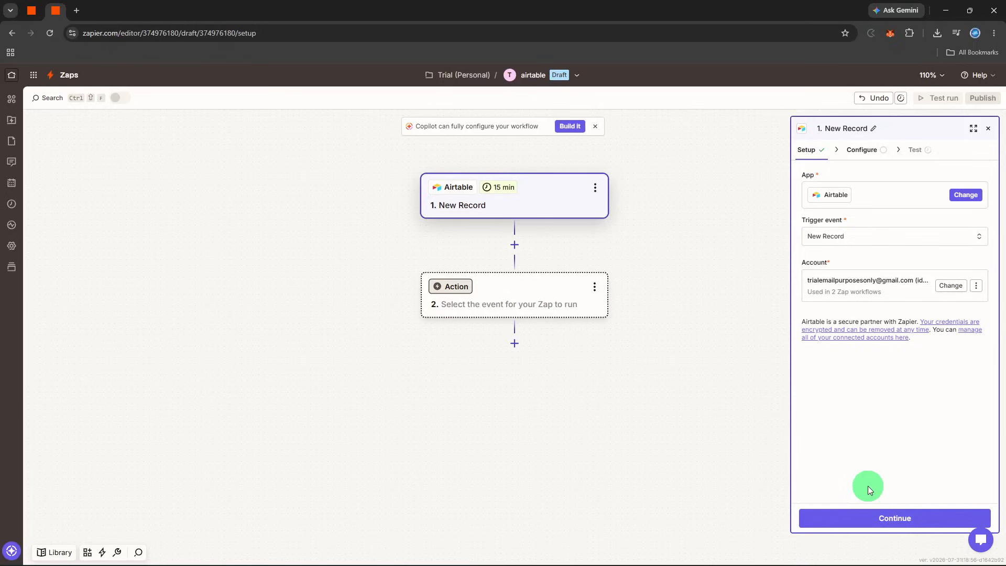
# Set the trigger's base to Employee Related and its table to Employee Projects, and test the trigger.
pyautogui.click(861, 516)
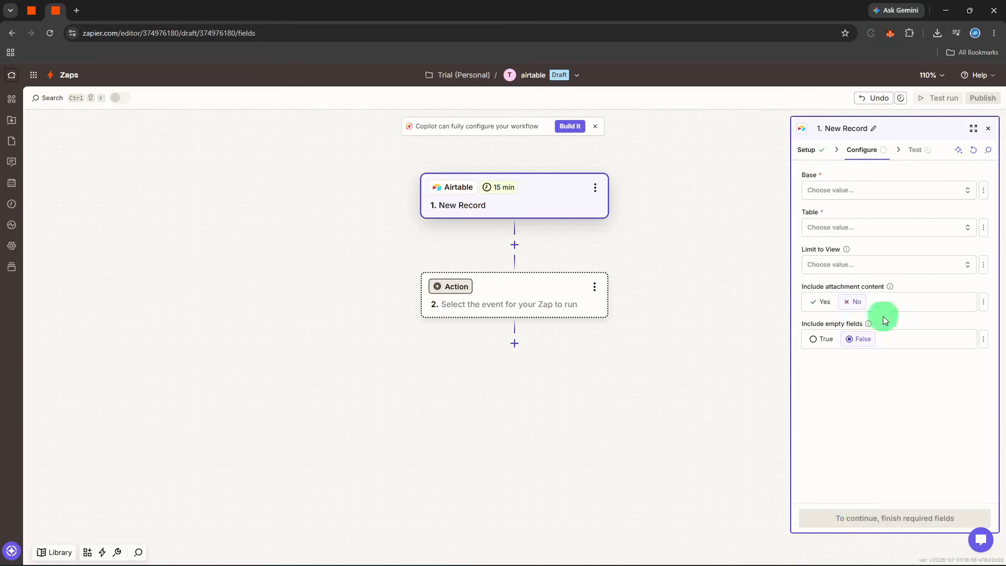
pyautogui.click(893, 200)
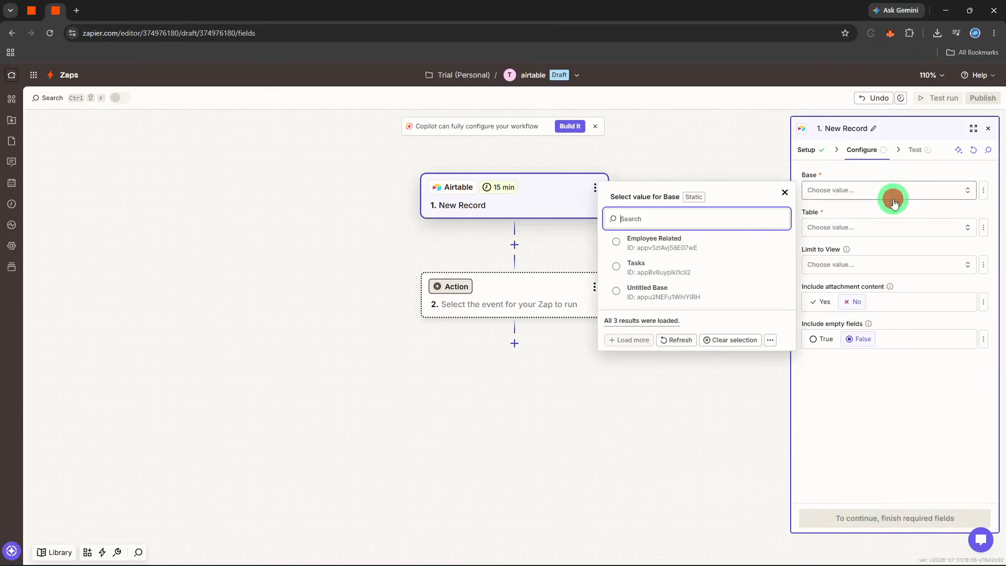
pyautogui.click(772, 239)
pyautogui.click(872, 226)
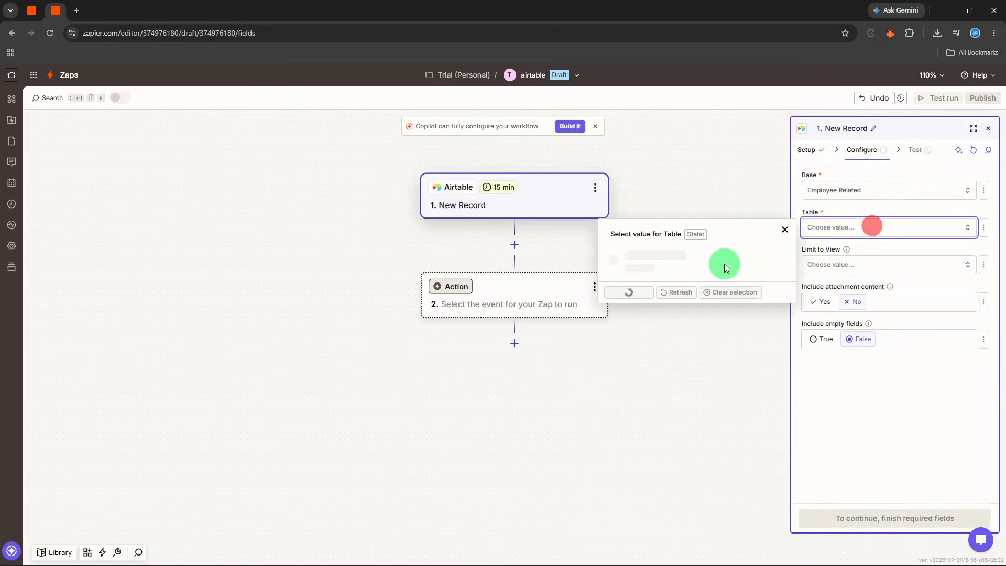
pyautogui.click(706, 282)
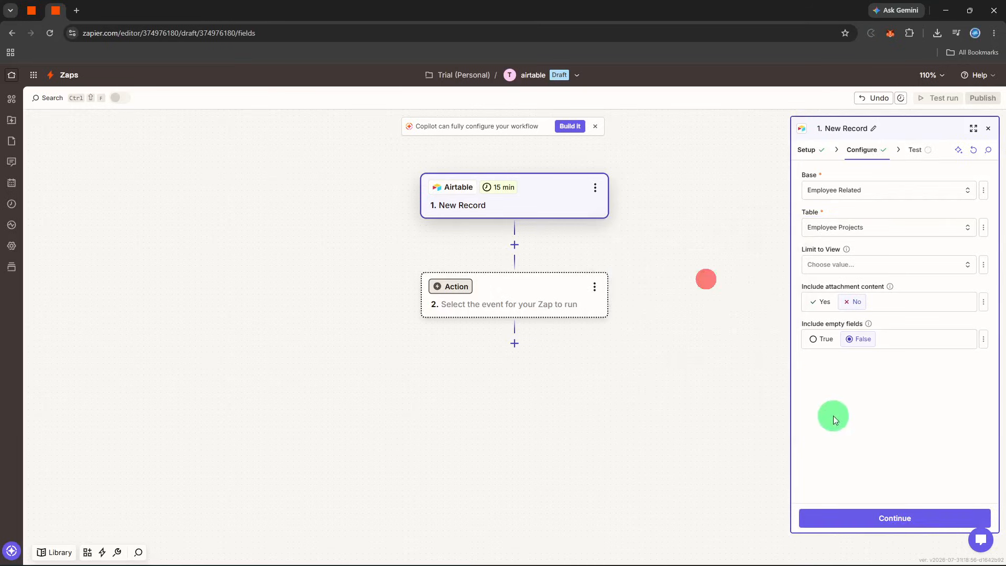
pyautogui.click(864, 517)
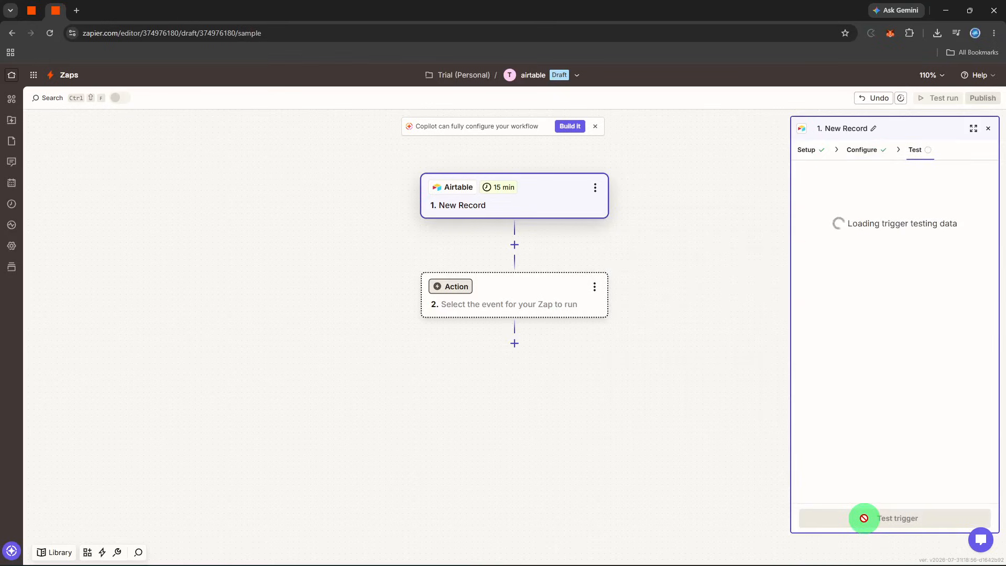
pyautogui.click(865, 521)
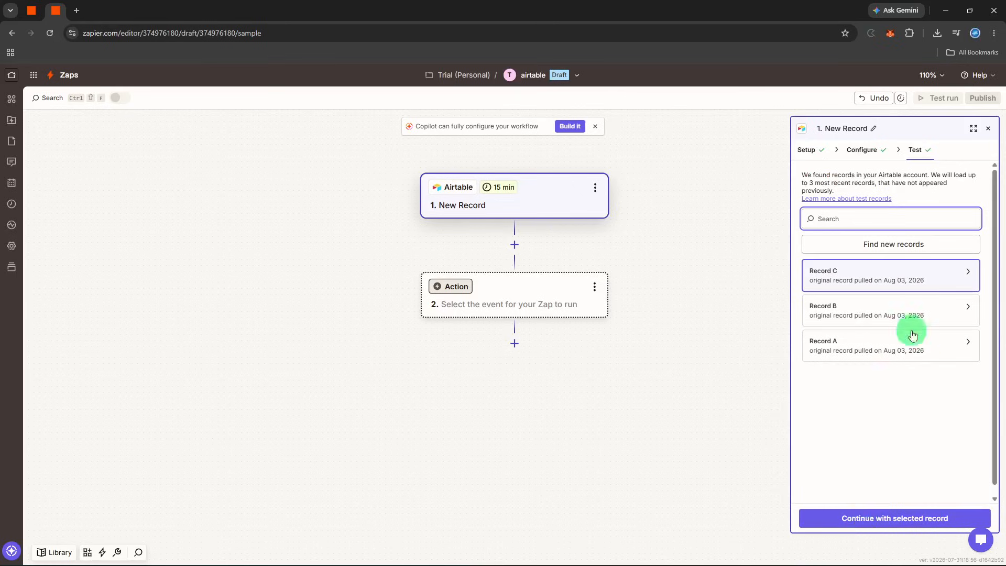
# Limit the trigger to the Employees Active Projects view of the Employee Projects table and return to the test records.
pyautogui.click(861, 158)
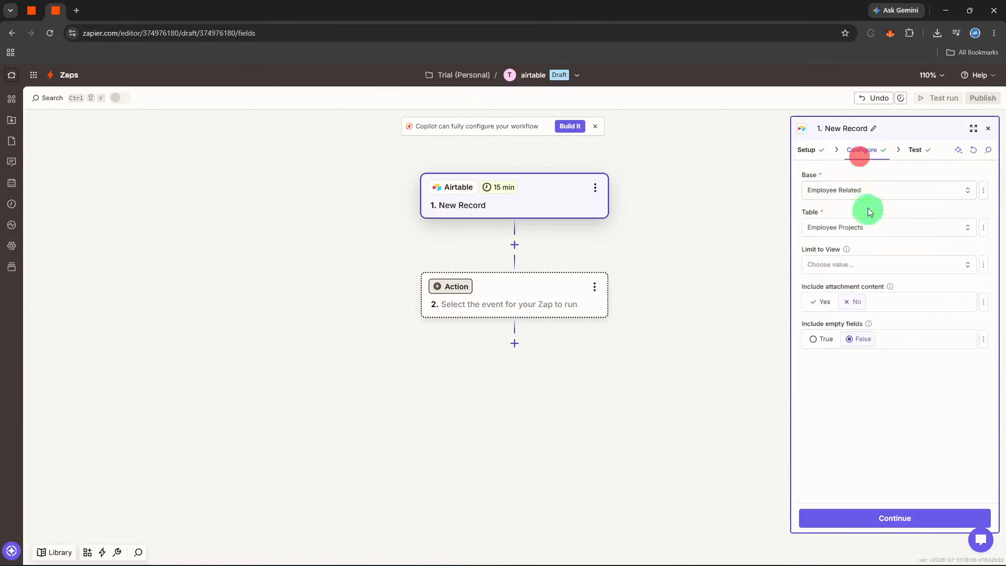
pyautogui.click(885, 197)
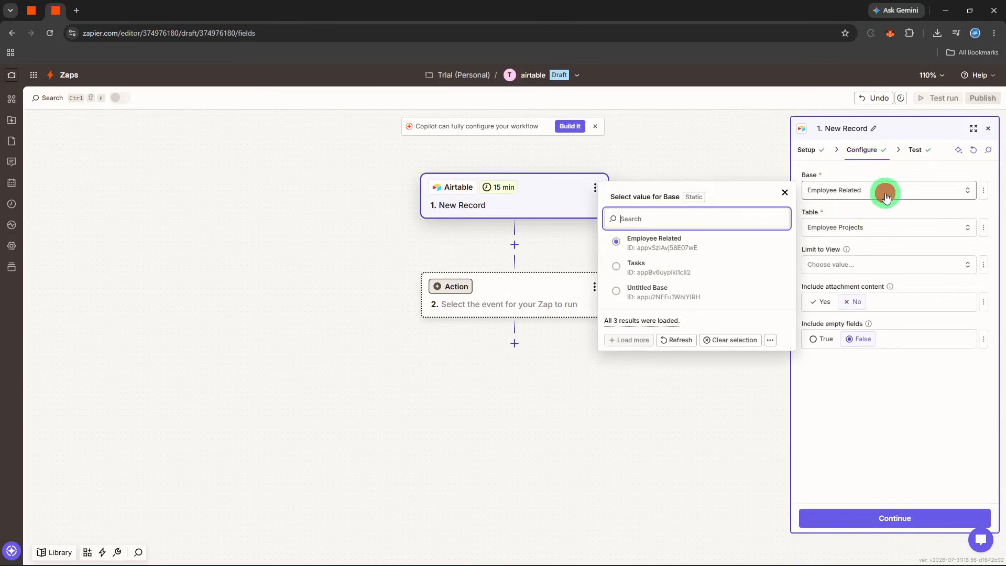
pyautogui.click(758, 241)
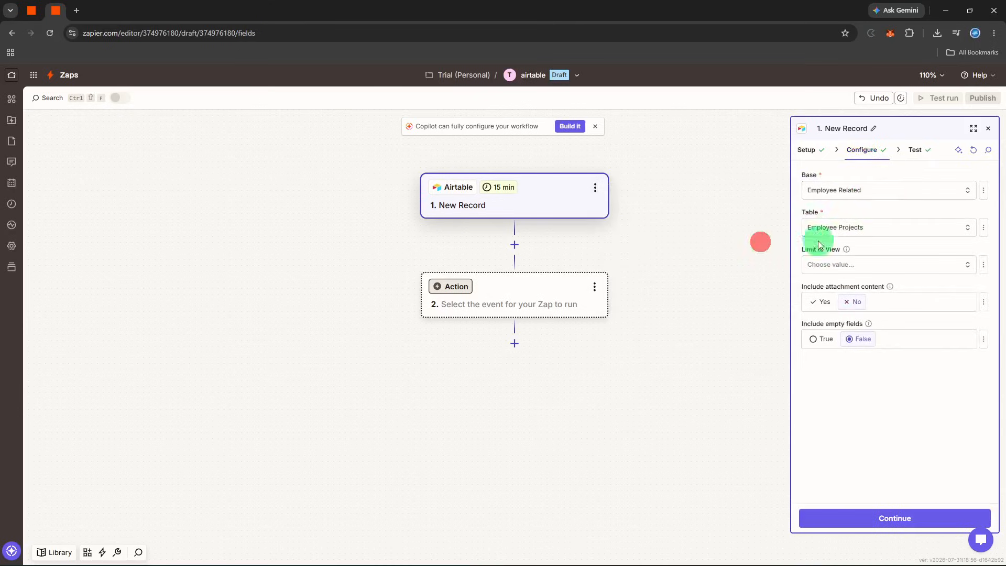
pyautogui.click(900, 232)
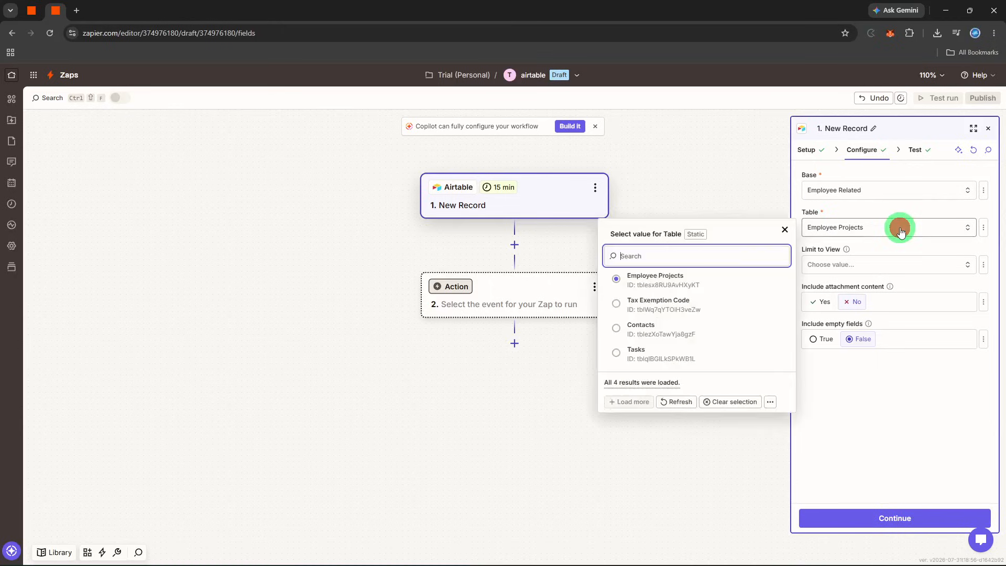
pyautogui.click(763, 278)
pyautogui.click(849, 273)
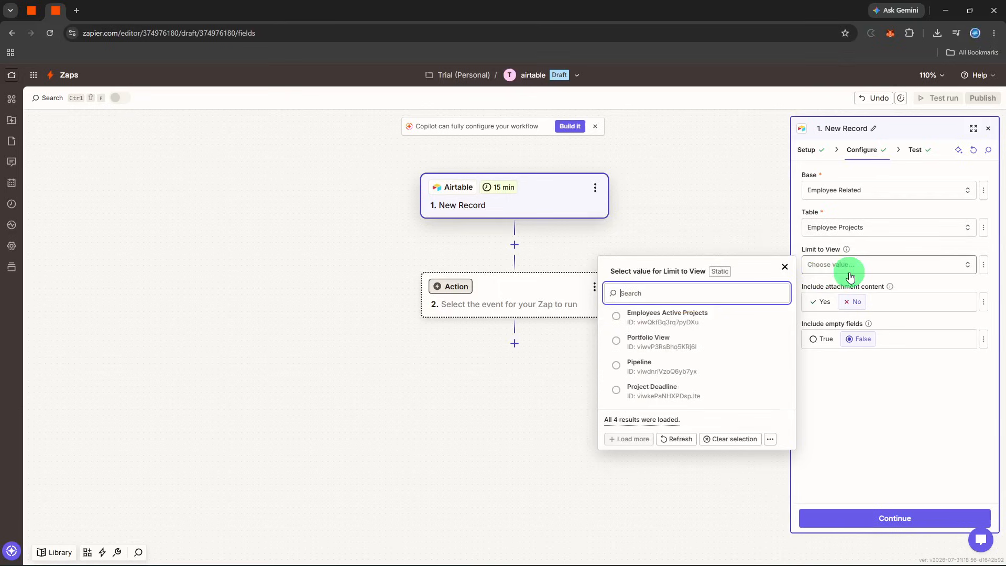
pyautogui.click(744, 314)
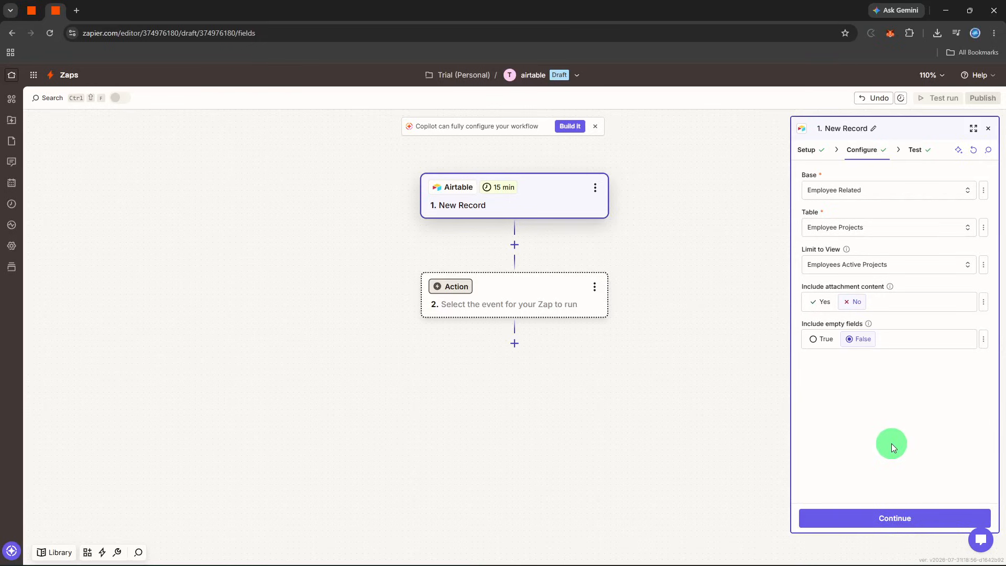
pyautogui.click(880, 520)
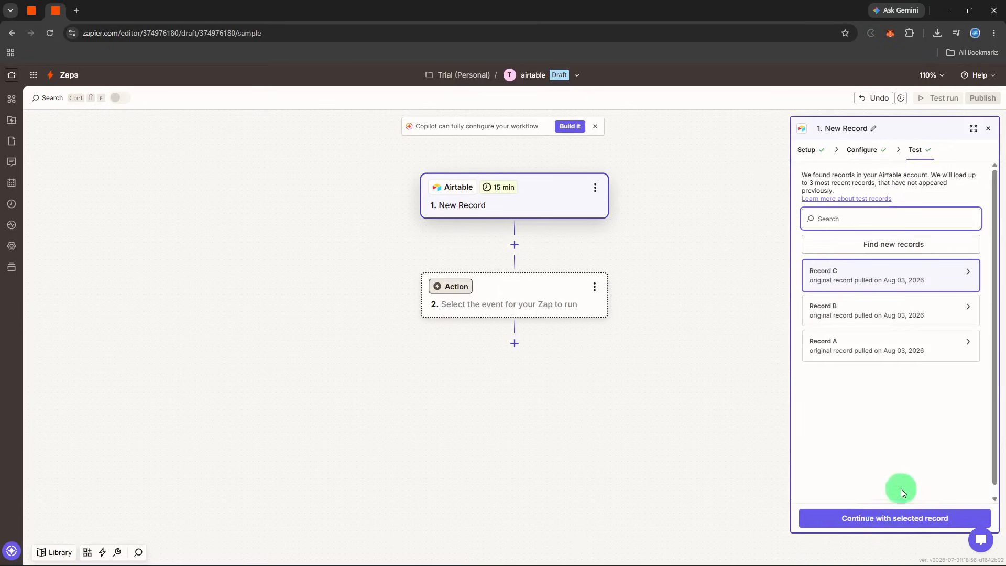
pyautogui.click(930, 445)
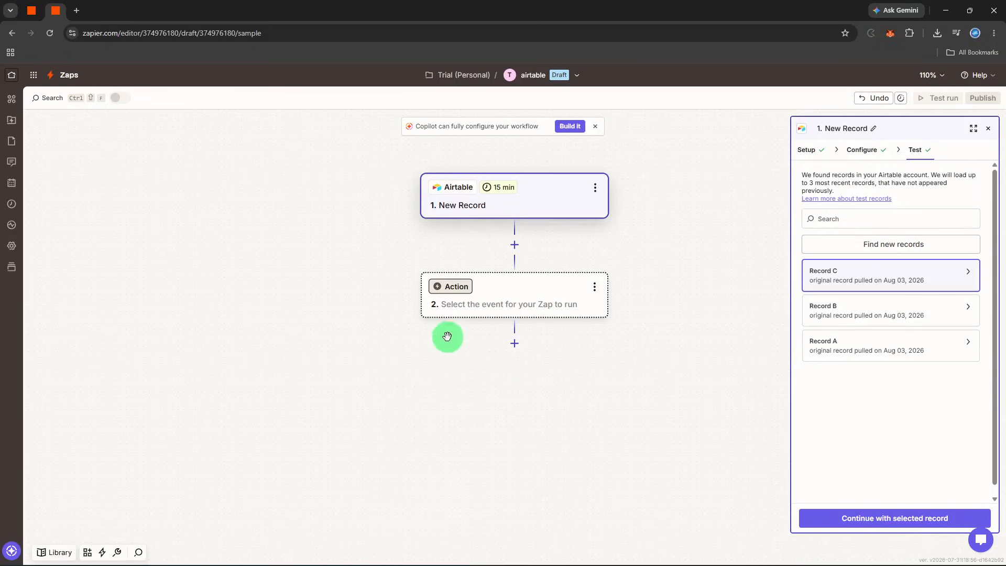
# Add Delay by Zapier as the Zap's action with Delay After Queue as the action event.
pyautogui.click(458, 293)
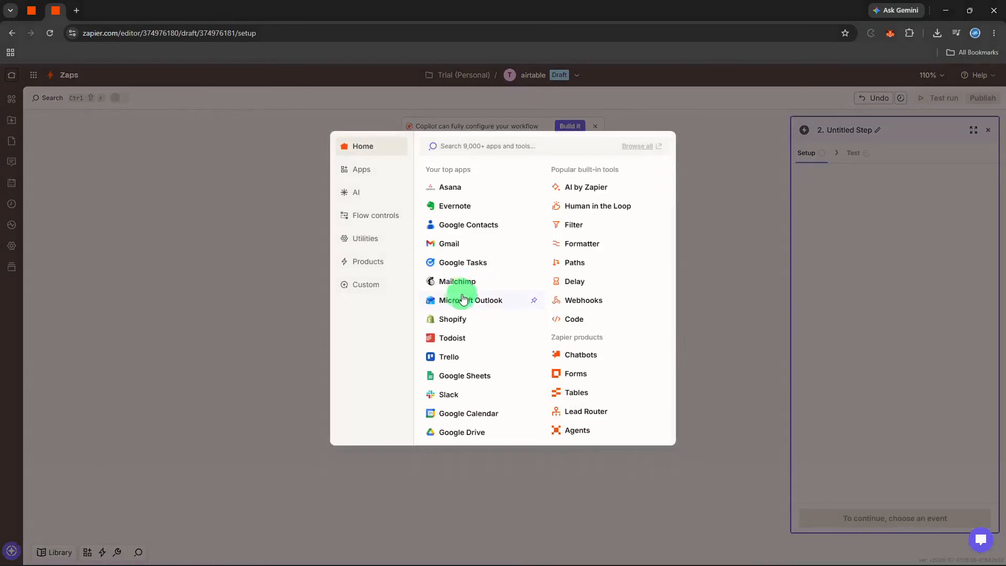
pyautogui.click(586, 286)
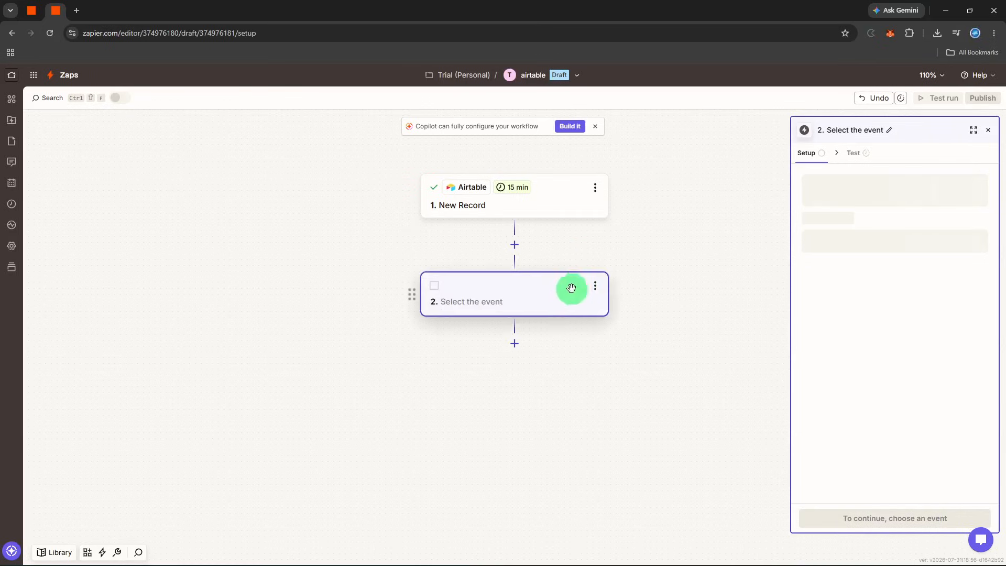
pyautogui.click(883, 244)
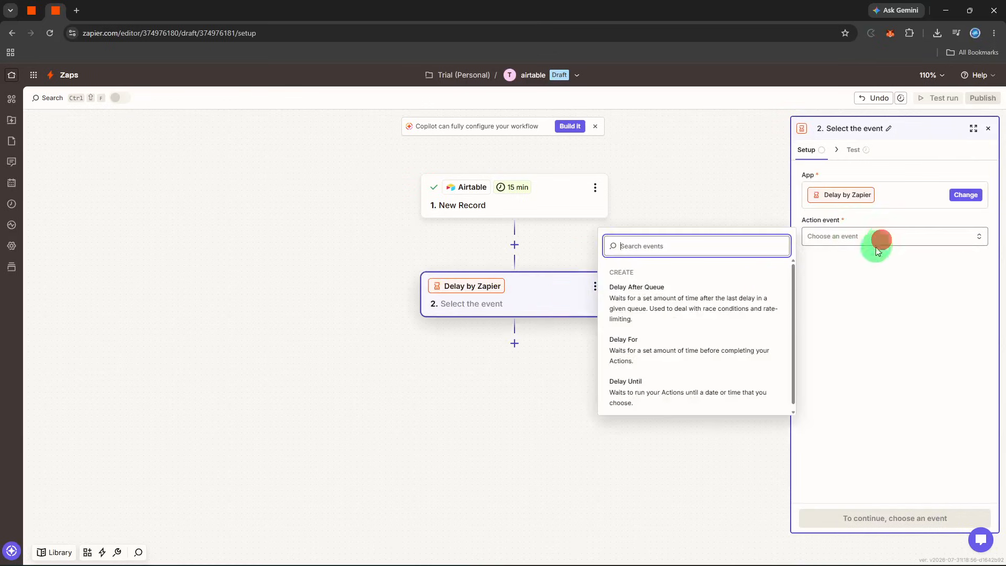
pyautogui.click(719, 289)
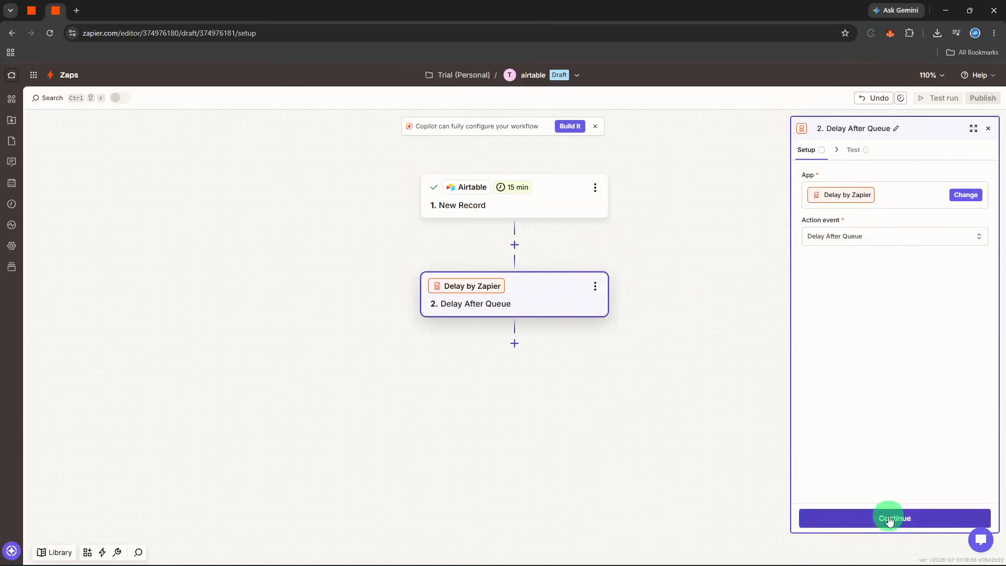
pyautogui.click(888, 516)
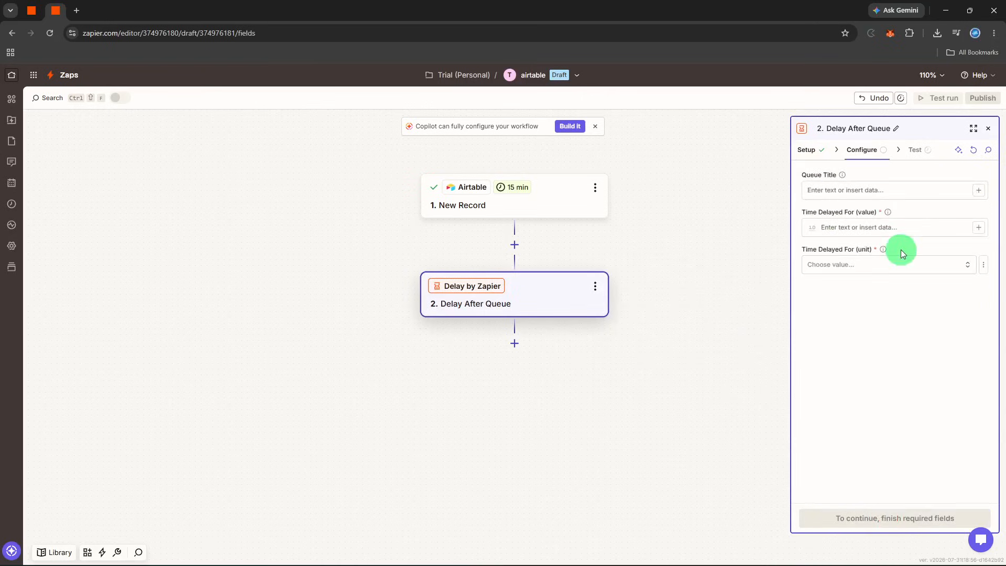
# Set the delay's queue title to 21 and its delay time to 21 minutes.
pyautogui.click(896, 184)
pyautogui.write('21')
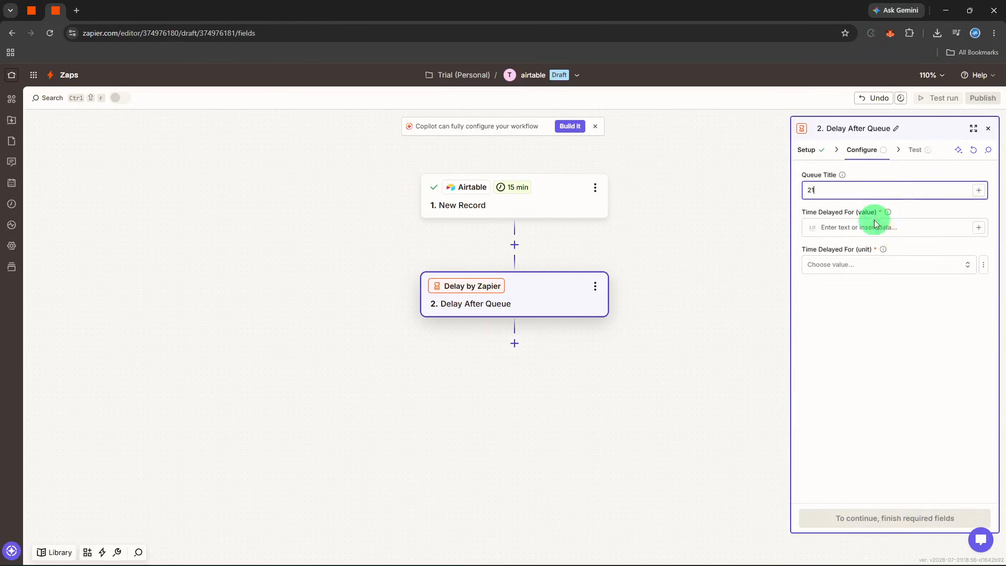
pyautogui.click(875, 227)
pyautogui.write('21')
pyautogui.click(873, 259)
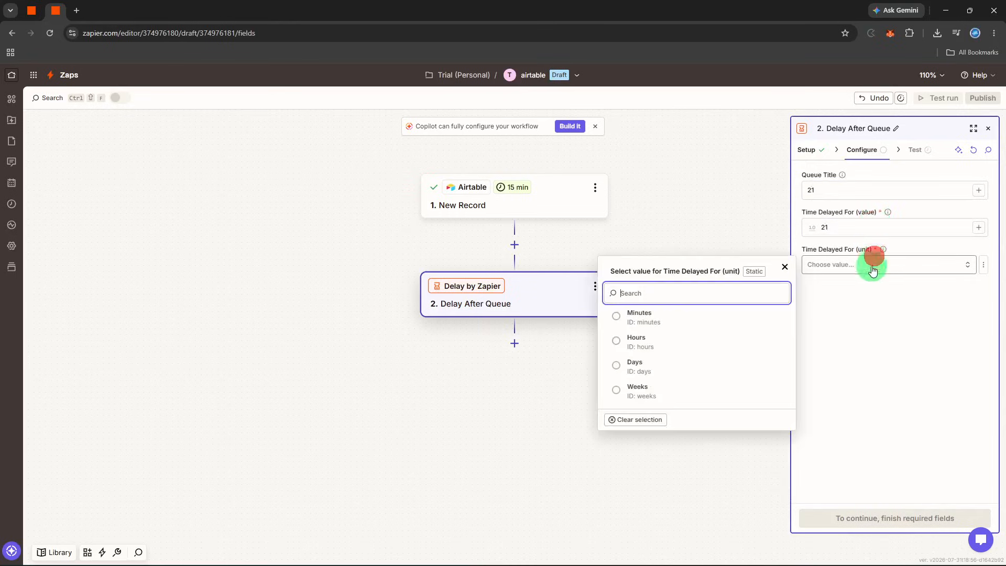
pyautogui.click(717, 327)
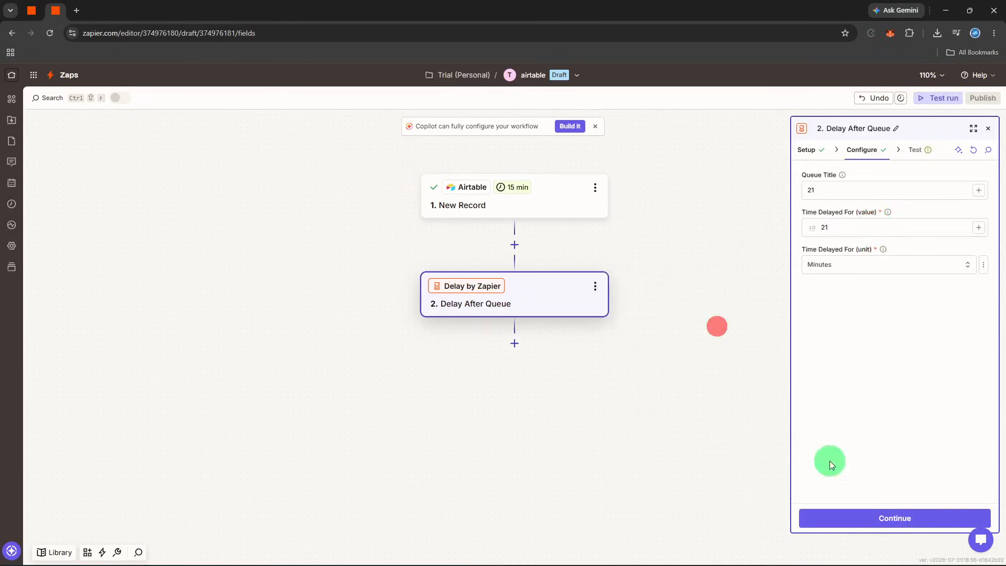
# Continue past the delay configuration, skip its test and close the step's settings.
pyautogui.click(863, 523)
pyautogui.click(864, 527)
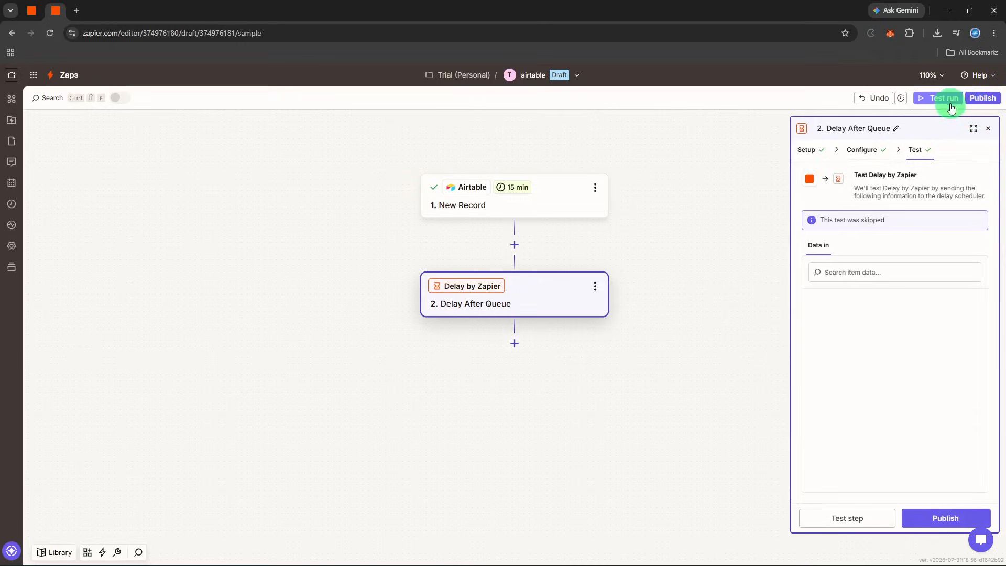
pyautogui.click(988, 131)
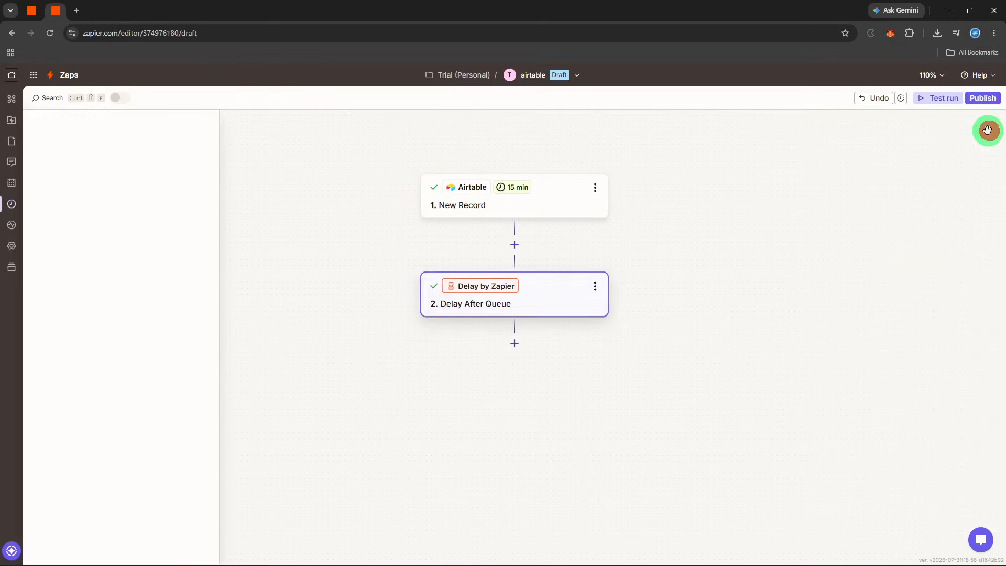